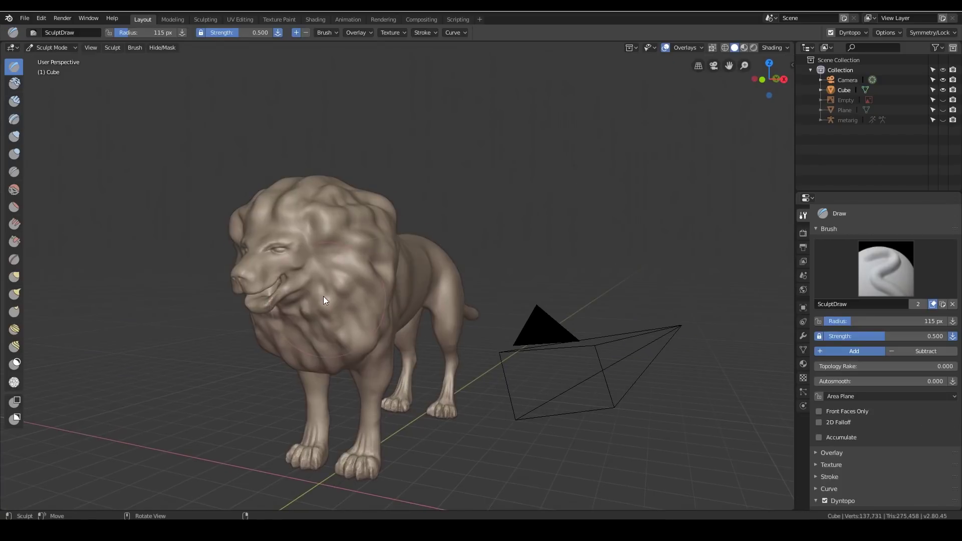
middle_drag(323, 296, 361, 263)
mouse_move(477, 294)
middle_down()
mouse_move(427, 313)
mouse_move(385, 305)
mouse_move(391, 289)
mouse_move(393, 298)
mouse_move(425, 276)
mouse_move(431, 291)
middle_up()
middle_drag(547, 429, 528, 419)
mouse_move(368, 327)
middle_down()
mouse_move(577, 332)
mouse_move(428, 329)
middle_up()
middle_drag(387, 310, 377, 309)
Orbit to a side view and raise a bulge on the lion's shoulder and neck.
scroll(861, 366, down, 5)
middle_drag(384, 316, 430, 329)
scroll(430, 329, up, 5)
scroll(430, 329, up, 3)
middle_drag(272, 281, 314, 279)
mouse_move(534, 282)
middle_down()
mouse_move(489, 283)
mouse_move(443, 262)
middle_up()
mouse_move(353, 221)
mouse_down()
mouse_move(385, 260)
mouse_move(367, 303)
mouse_move(357, 304)
mouse_move(394, 233)
mouse_up()
Switch to Snake Hook with a 181 px radius, then test and undo a pull on the back.
click(15, 294)
key(f)
click(621, 225)
mouse_move(475, 207)
mouse_down()
mouse_move(498, 186)
mouse_move(491, 195)
mouse_up()
key(ctrl+z)
key(ctrl+z)
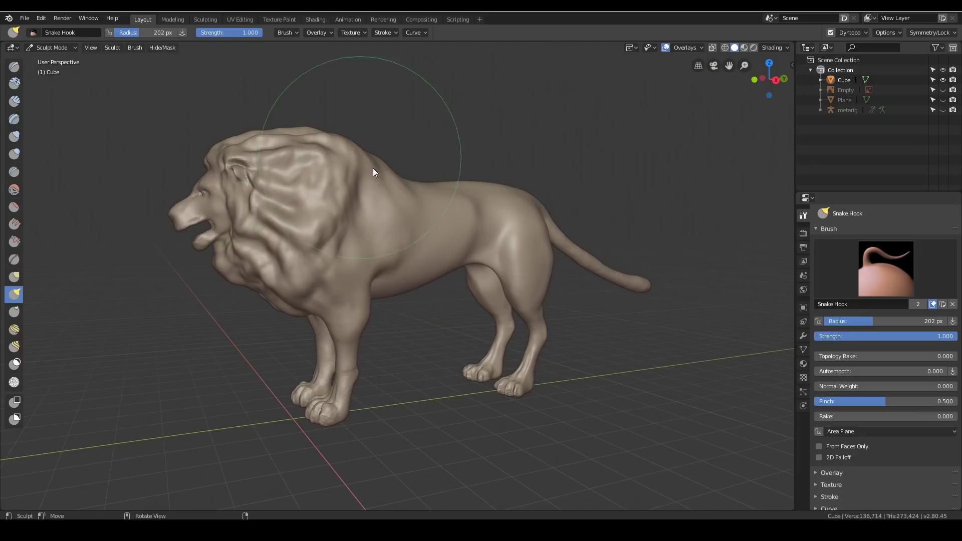
mouse_move(373, 167)
middle_down()
mouse_move(426, 295)
mouse_move(443, 288)
mouse_move(483, 298)
mouse_move(475, 300)
mouse_move(483, 287)
middle_up()
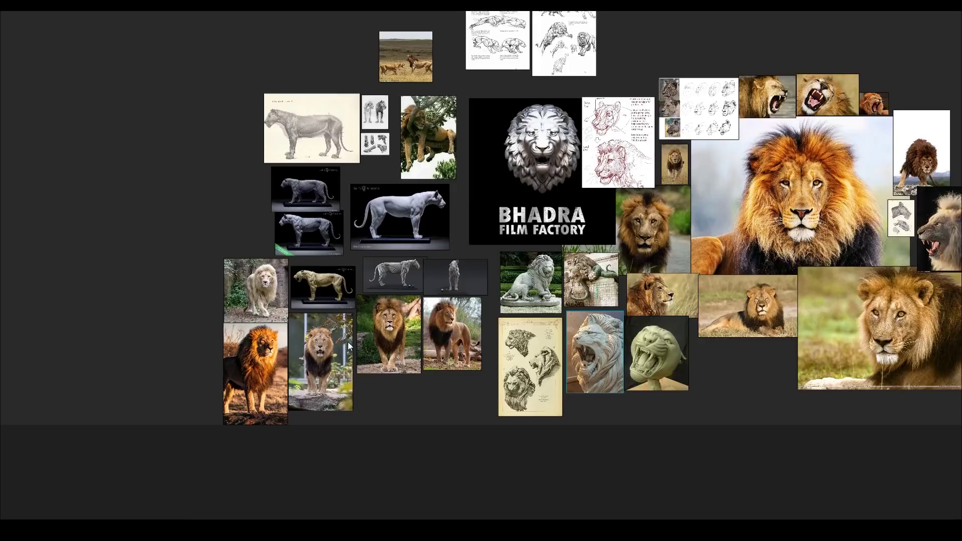
Zoom and pan the lion board to the photos of standing maned lions.
scroll(329, 335, up, 5)
right_drag(275, 342, 305, 313)
scroll(306, 311, up, 4)
scroll(315, 308, down, 1)
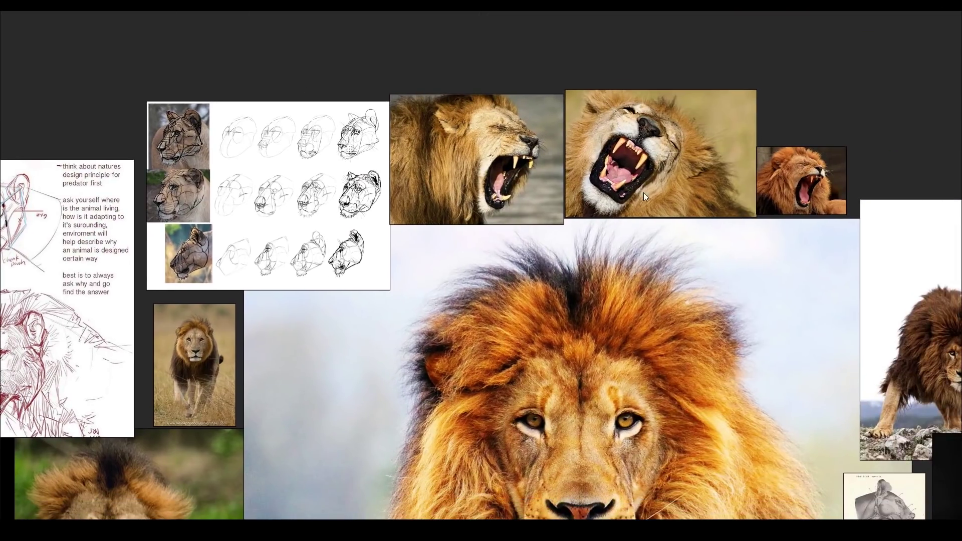
Pan the PureRef board past the standing and white lion photos to other references.
middle_drag(666, 225, 667, 184)
scroll(593, 236, down, 4)
scroll(690, 285, down, 3)
middle_drag(594, 235, 575, 310)
scroll(591, 308, up, 2)
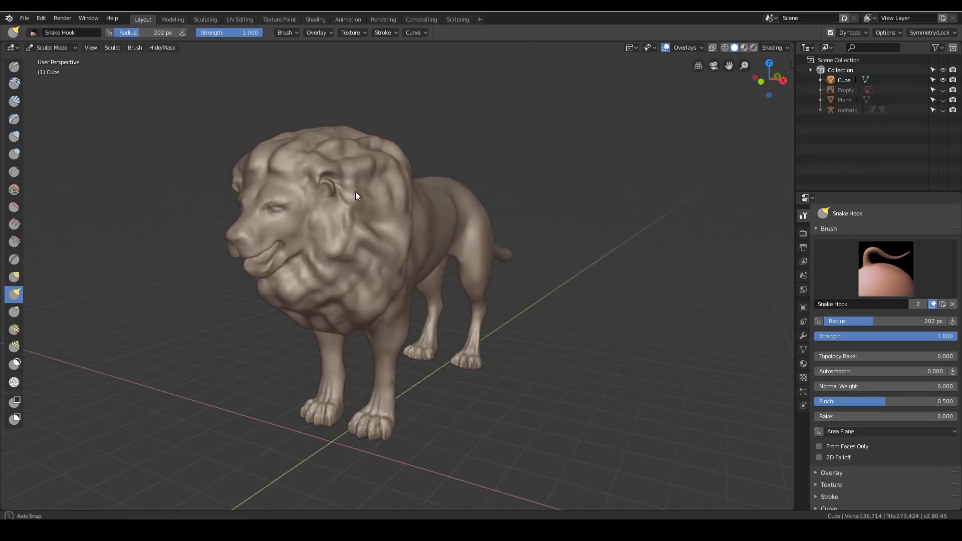
Orbit the Blender lion sculpt through front, three-quarter and side views.
middle_drag(355, 191, 392, 193)
mouse_move(458, 240)
middle_down()
mouse_move(505, 226)
mouse_move(414, 225)
mouse_move(458, 239)
mouse_move(346, 223)
middle_up()
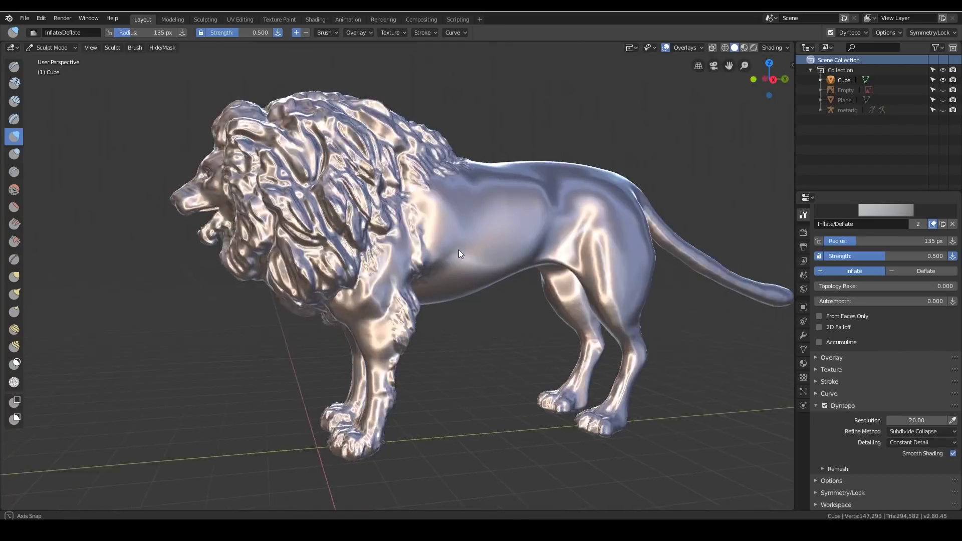
middle_drag(459, 250, 500, 252)
mouse_move(421, 368)
middle_down()
mouse_move(389, 365)
mouse_move(433, 382)
mouse_move(439, 370)
mouse_move(414, 431)
middle_up()
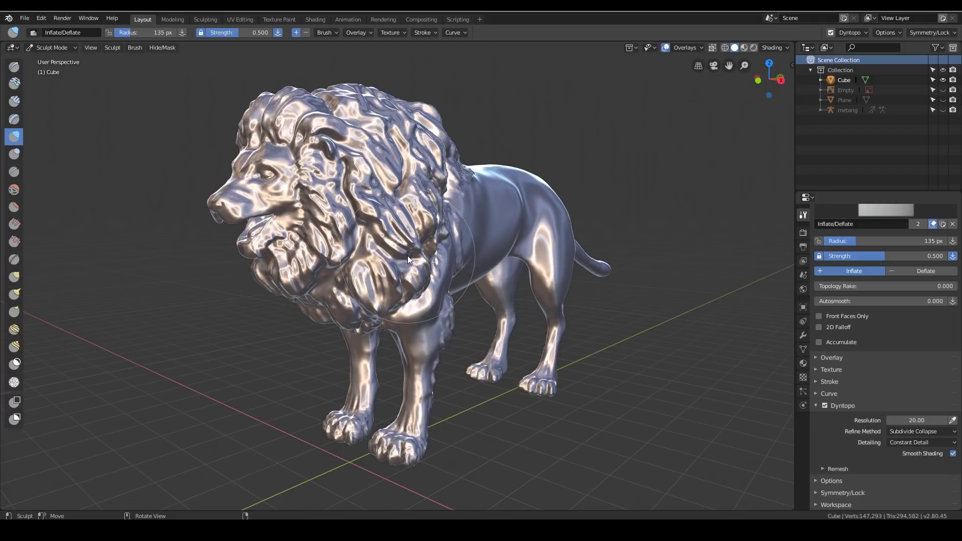